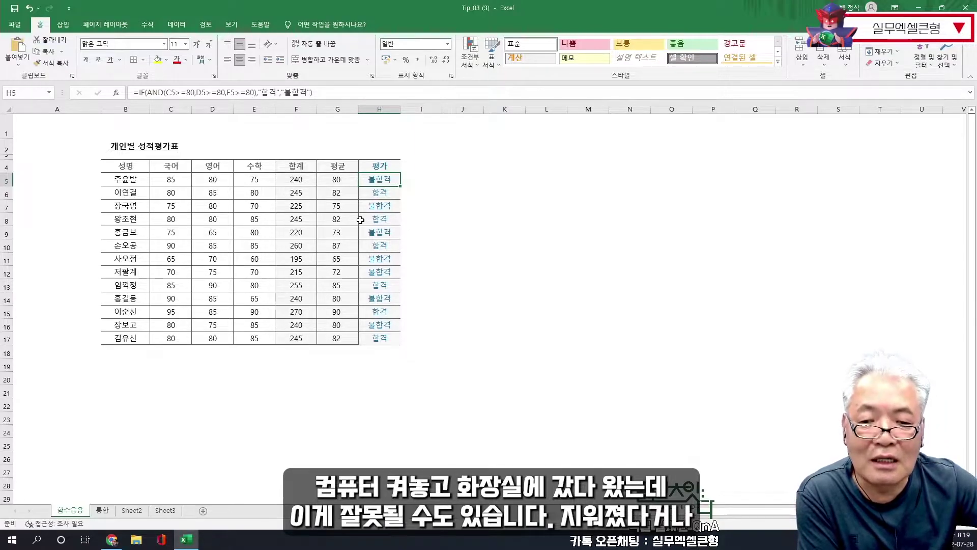
left_click(546, 391)
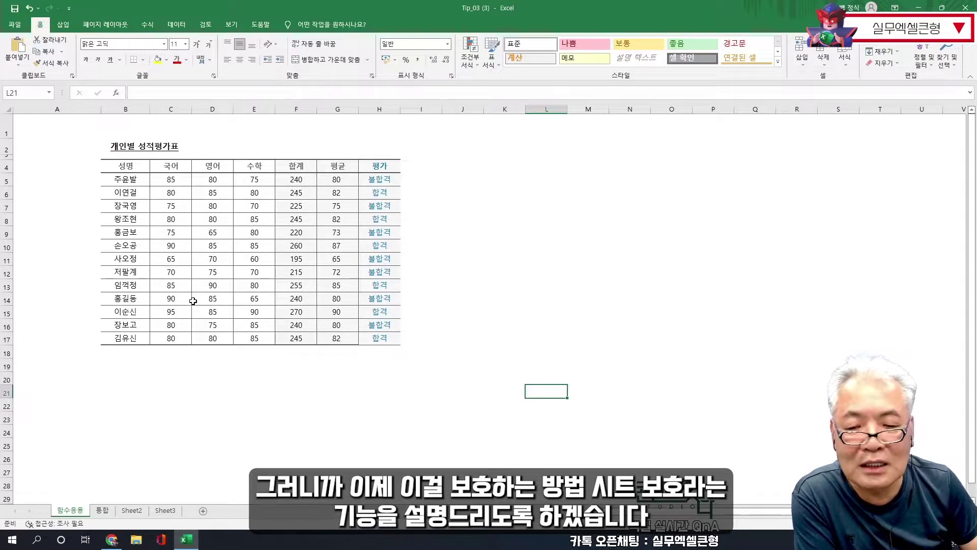
left_click(216, 273)
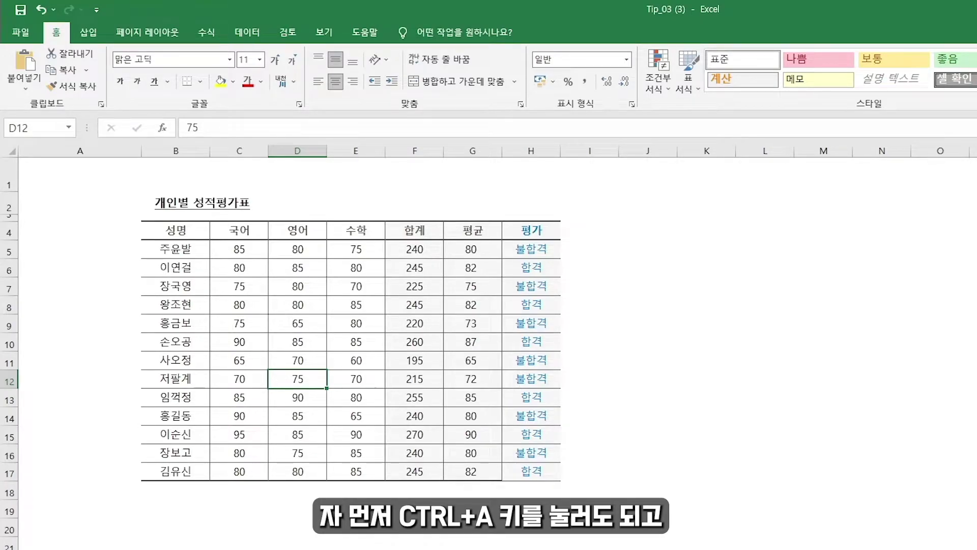
key("ctrl+a")
left_click(708, 286)
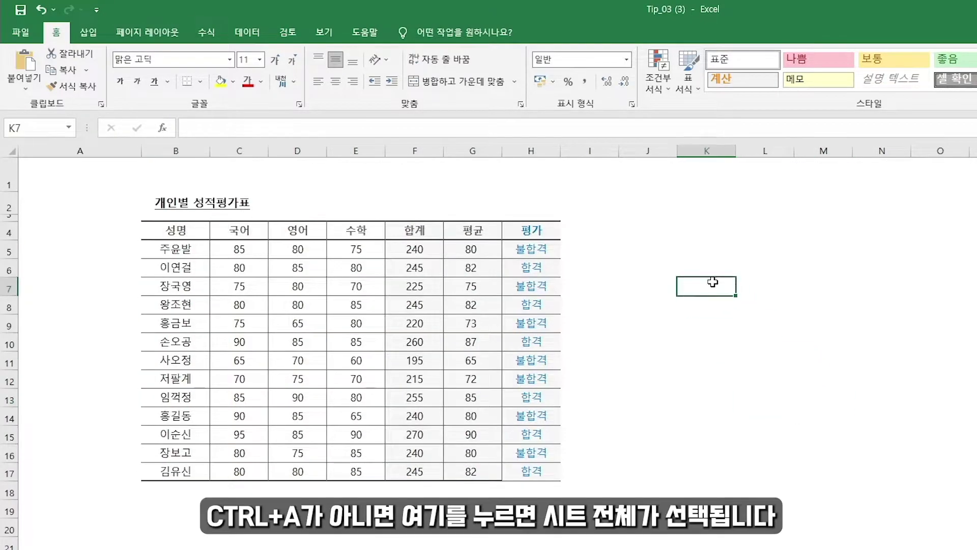
left_click(823, 471)
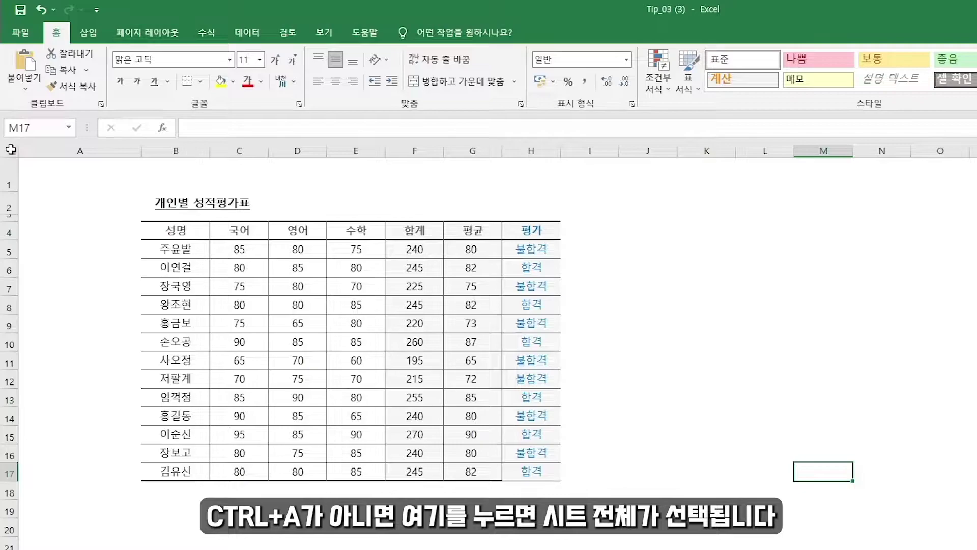
- Select the entire sheet and turn off the cell lock (셀 잠금) for all cells
left_click(12, 151)
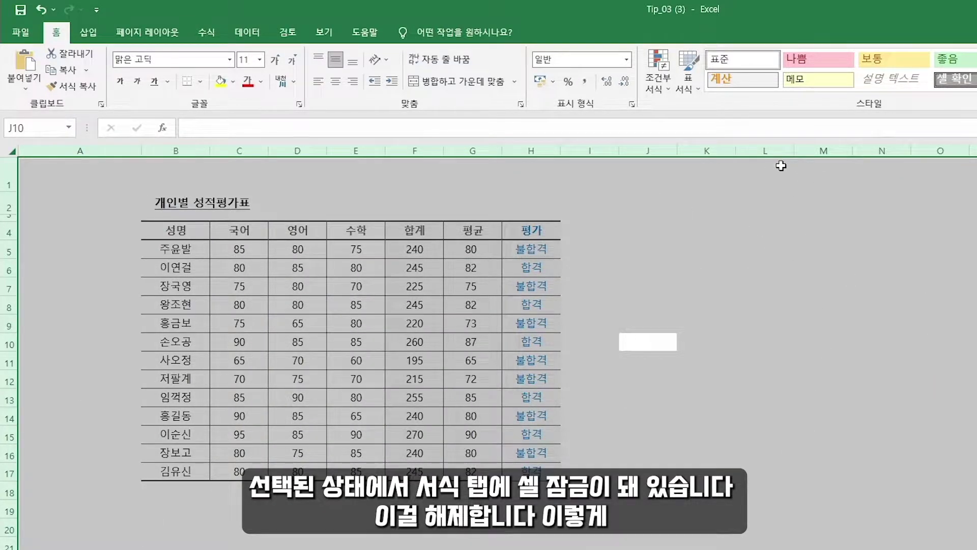
left_click(798, 81)
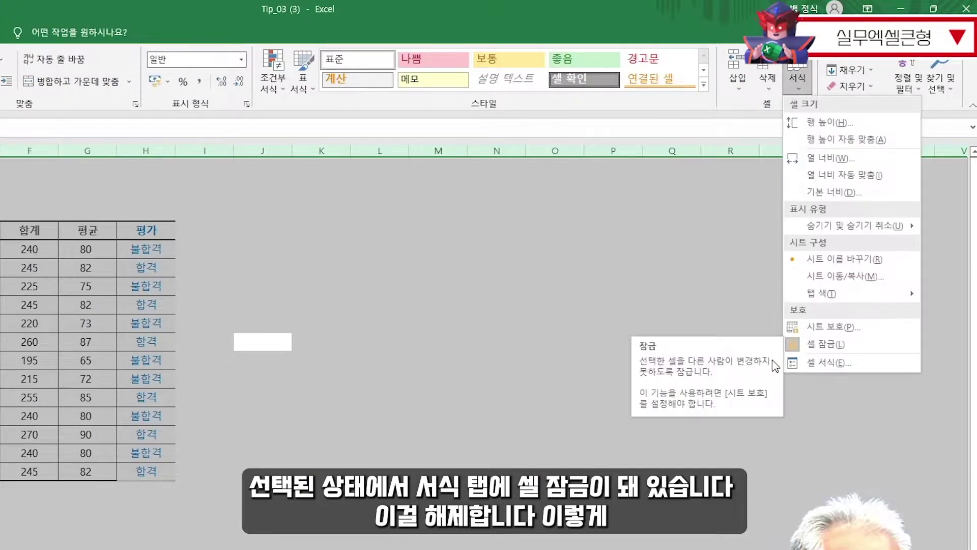
left_click(815, 344)
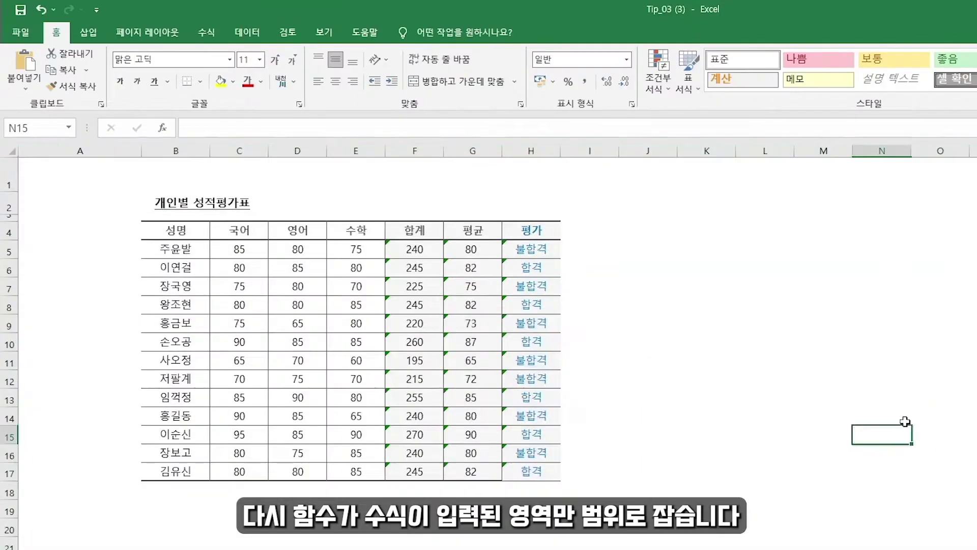
- Lock only the formula cells F5:H17 under 합계, 평균 and 평가
left_click_drag(407, 248, 532, 472)
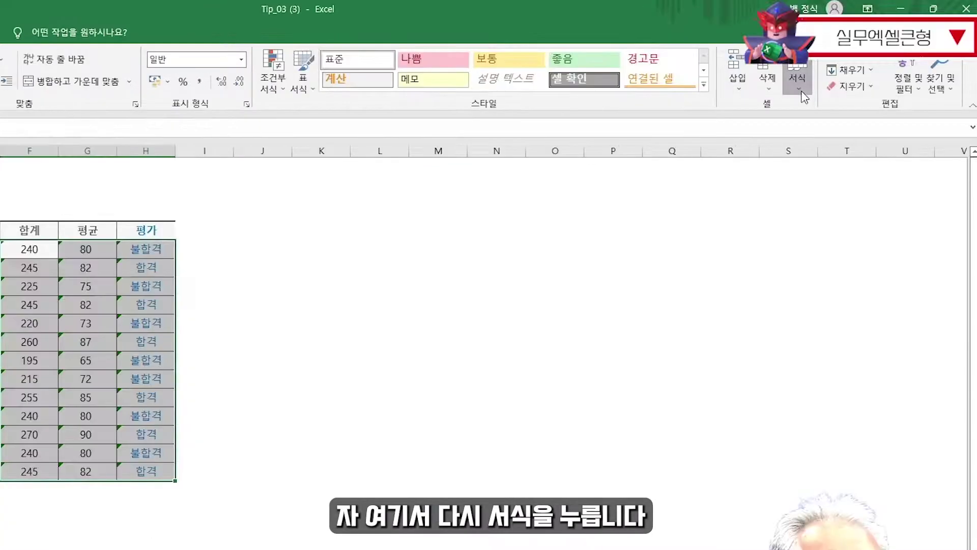
left_click(801, 87)
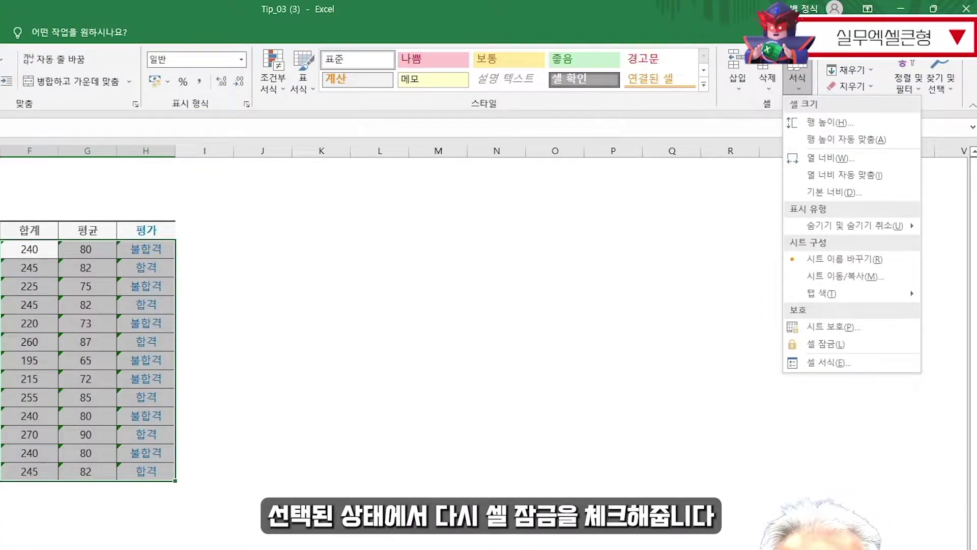
left_click(836, 348)
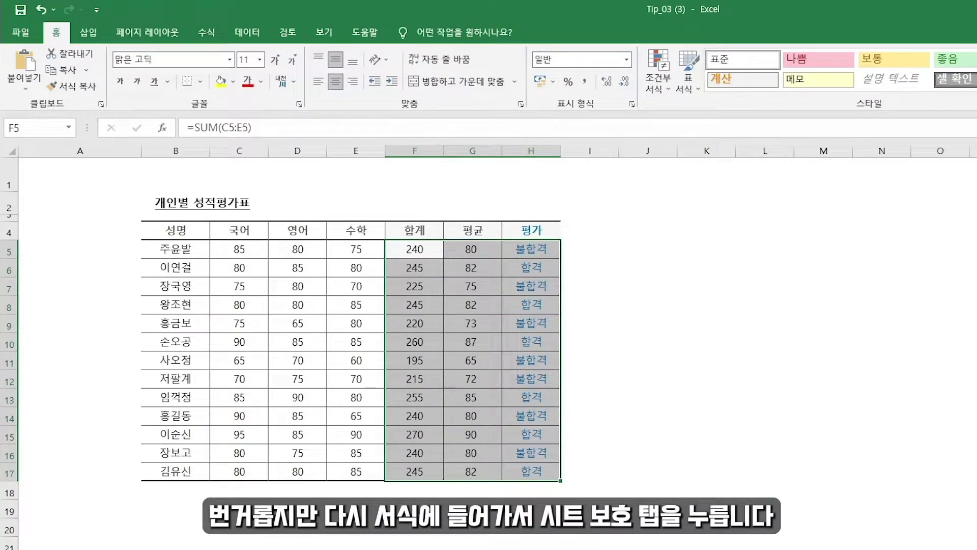
- Protect the sheet without a password, allowing only the selection of unlocked cells (잠금 해제된 셀 선택)
left_click(803, 86)
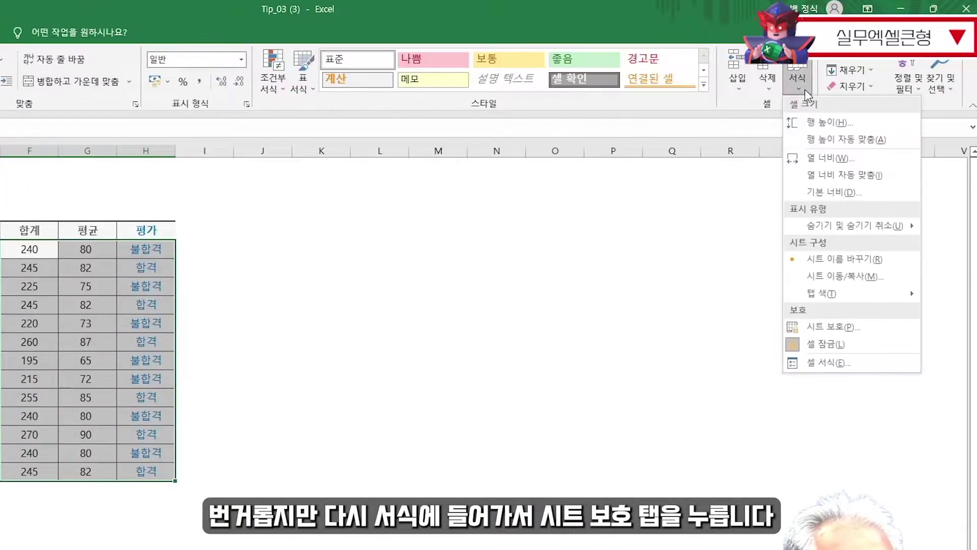
left_click(870, 320)
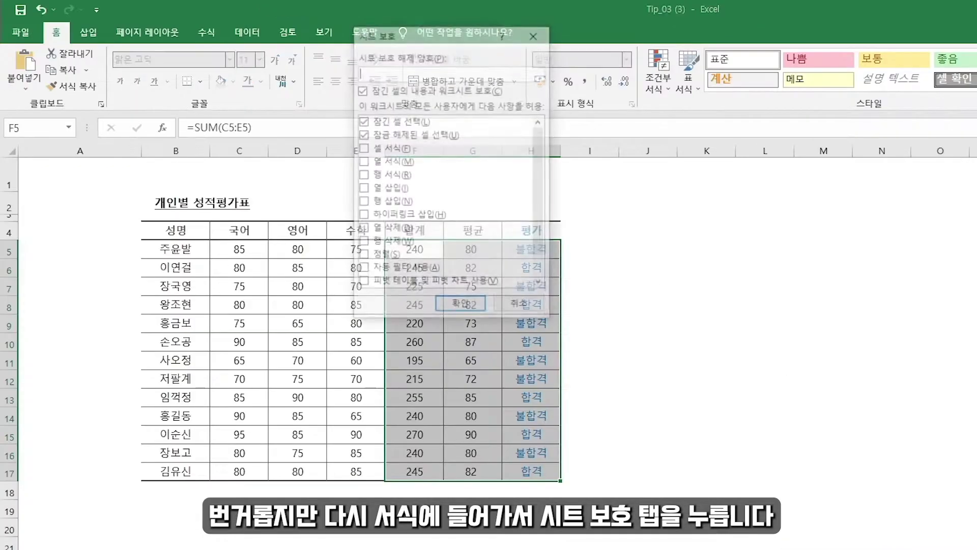
left_click_drag(441, 43, 505, 20)
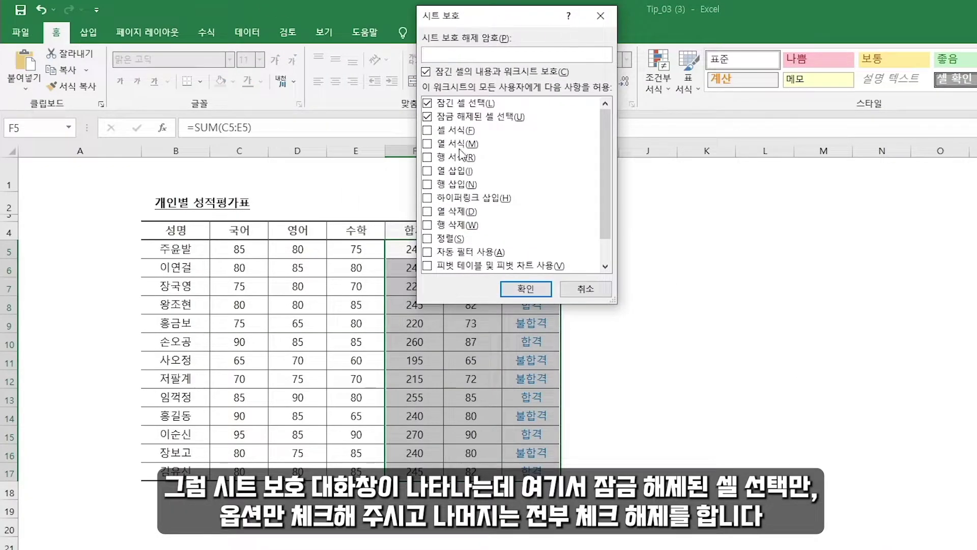
left_click(447, 104)
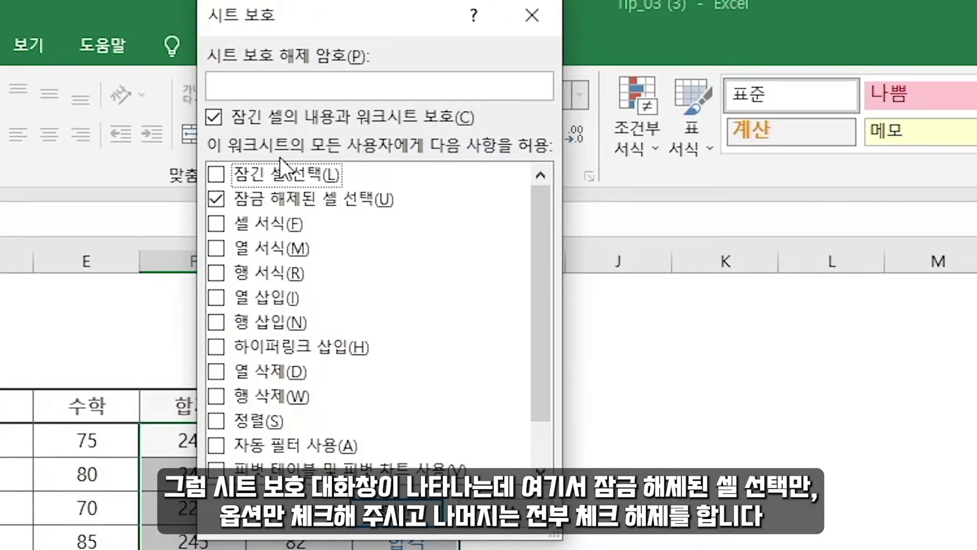
scroll(543, 266, "down", 1)
left_click_drag(541, 377, 545, 252)
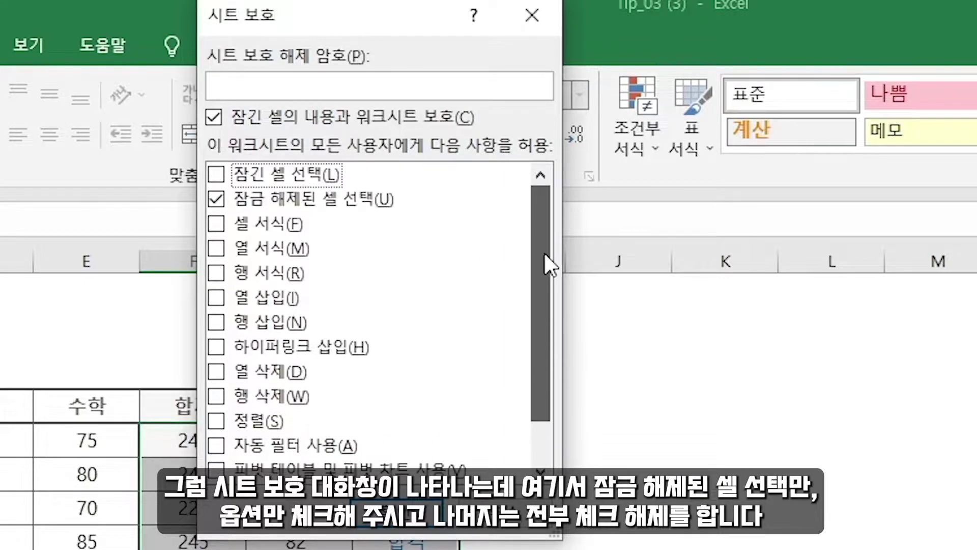
left_click(526, 288)
- Test on the protected sheet whether individual cells and whole columns can be selected
left_click(867, 346)
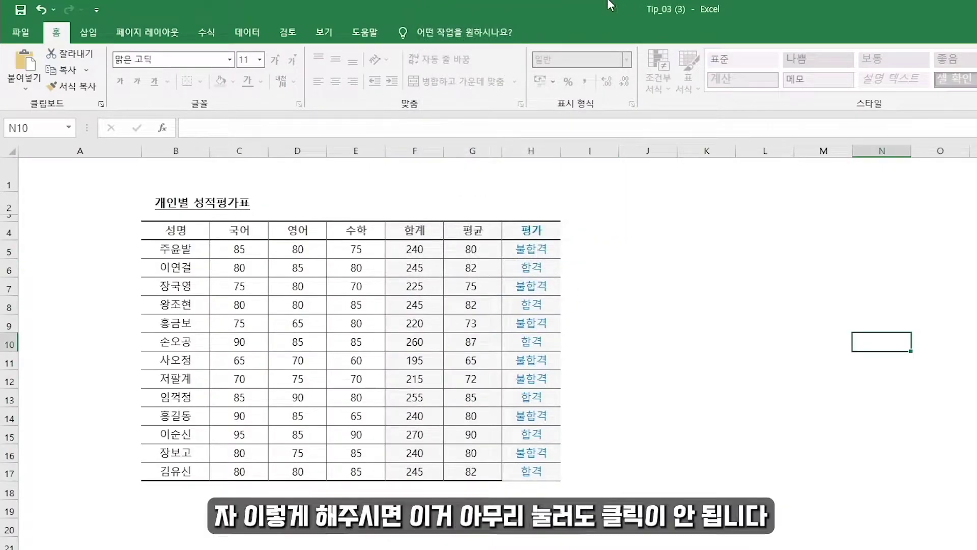
left_click(356, 529)
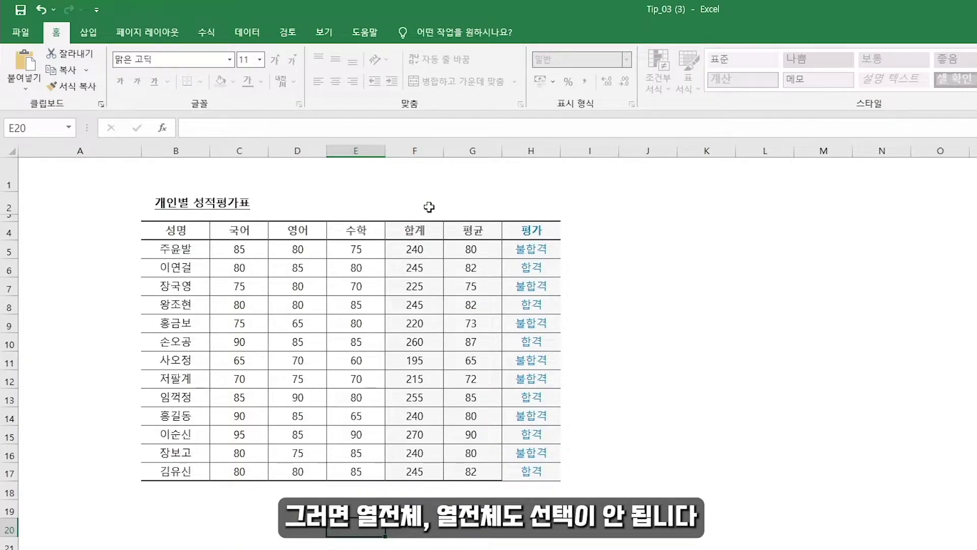
left_click_drag(648, 151, 936, 151)
left_click(882, 360)
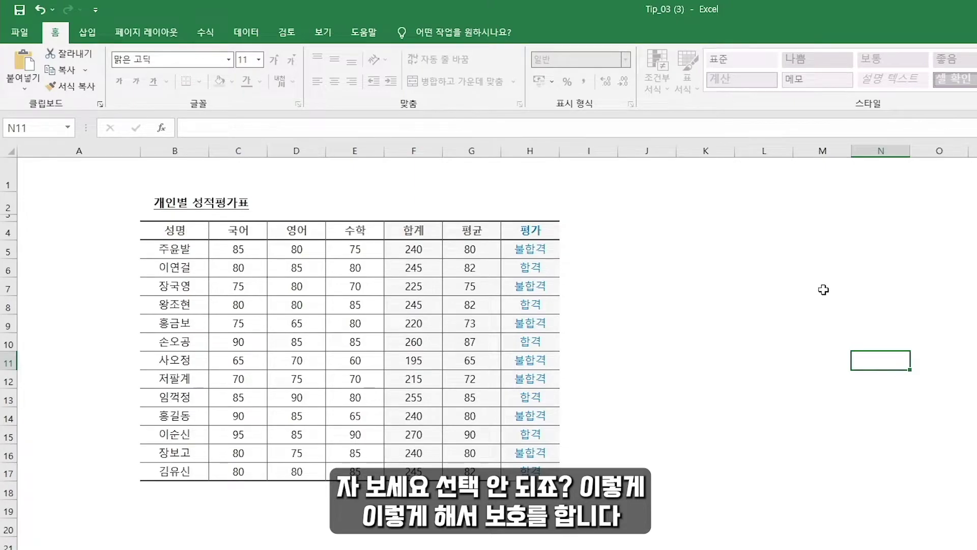
- Unprotect the sheet, then open the sheet protection options and close them without applying protection
left_click(794, 84)
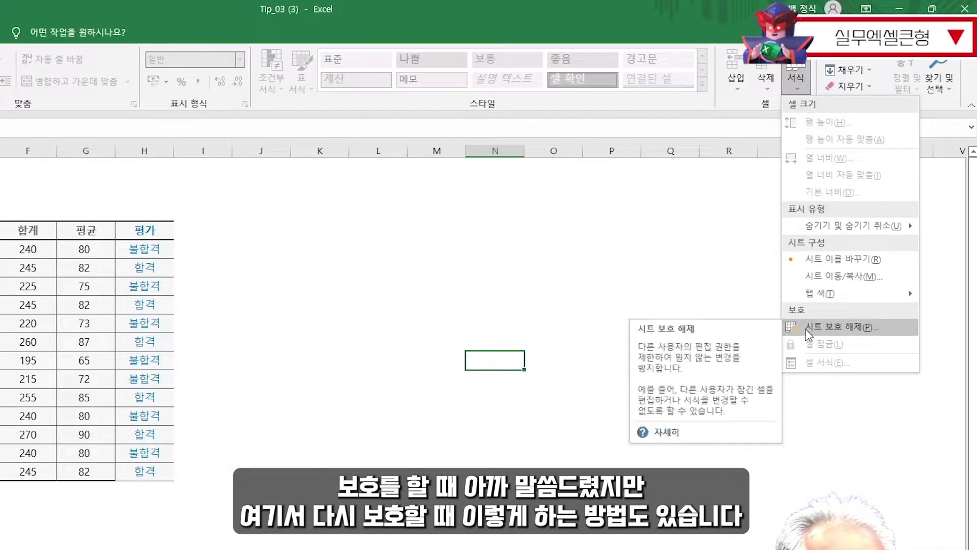
left_click(805, 328)
left_click(801, 83)
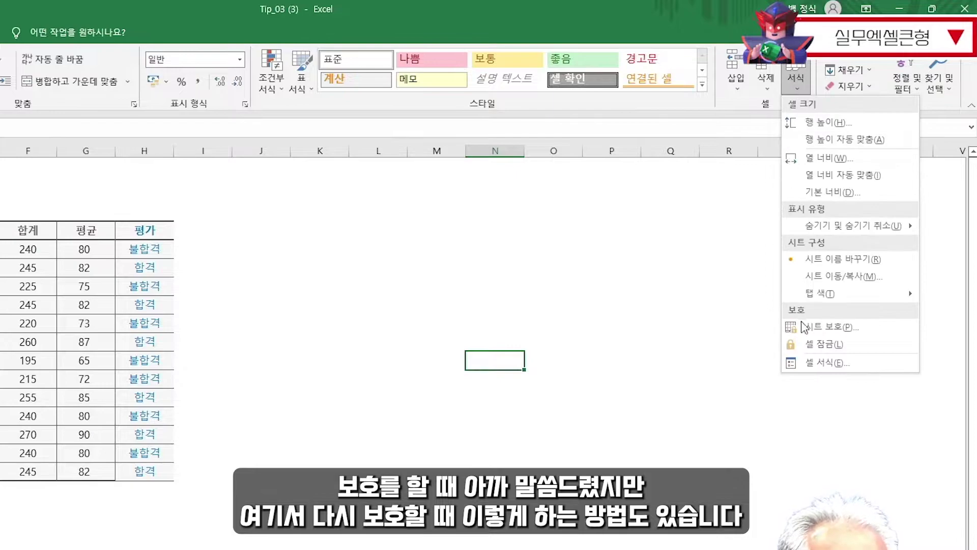
left_click(807, 325)
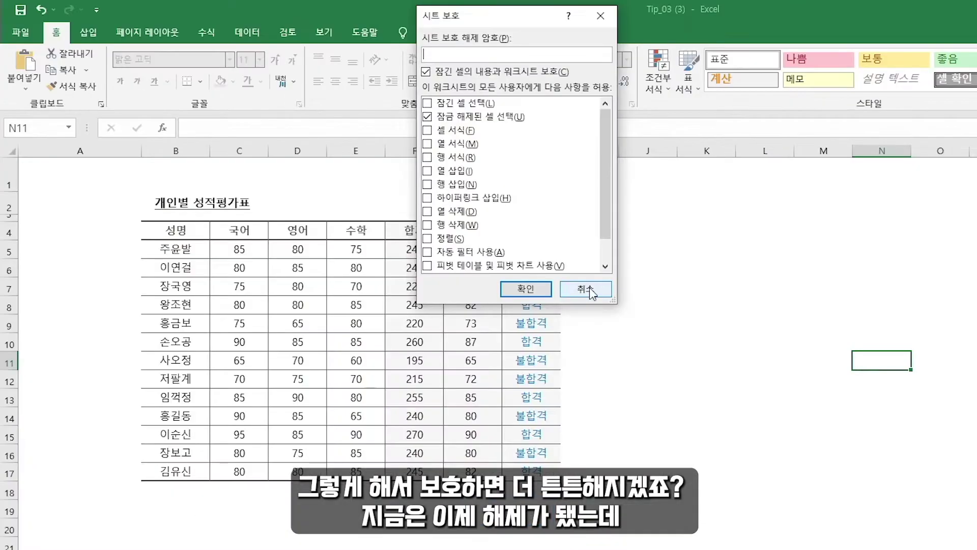
left_click(587, 289)
left_click(824, 288)
- Select F4:H17 and protect the sheet again with the same protection options
left_click_drag(415, 230, 534, 476)
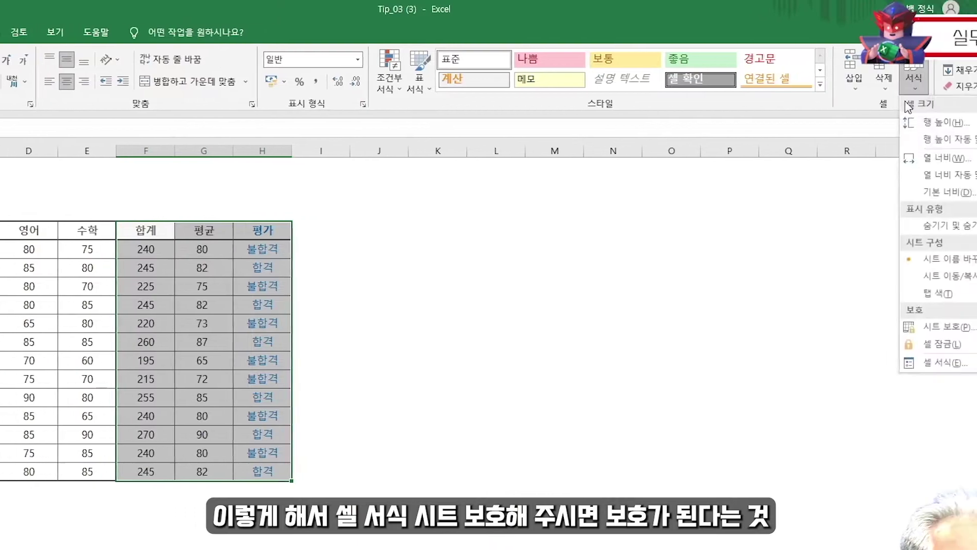
left_click(837, 333)
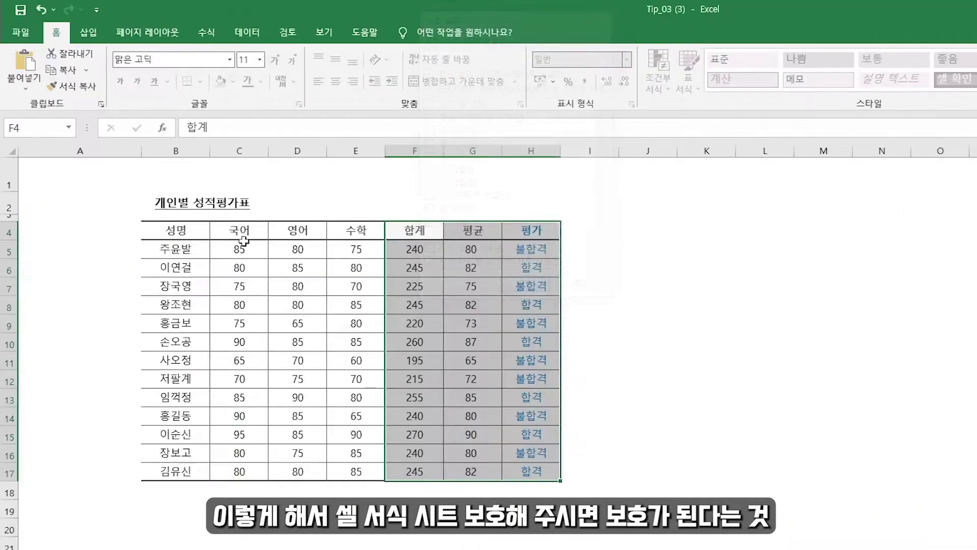
left_click(239, 230)
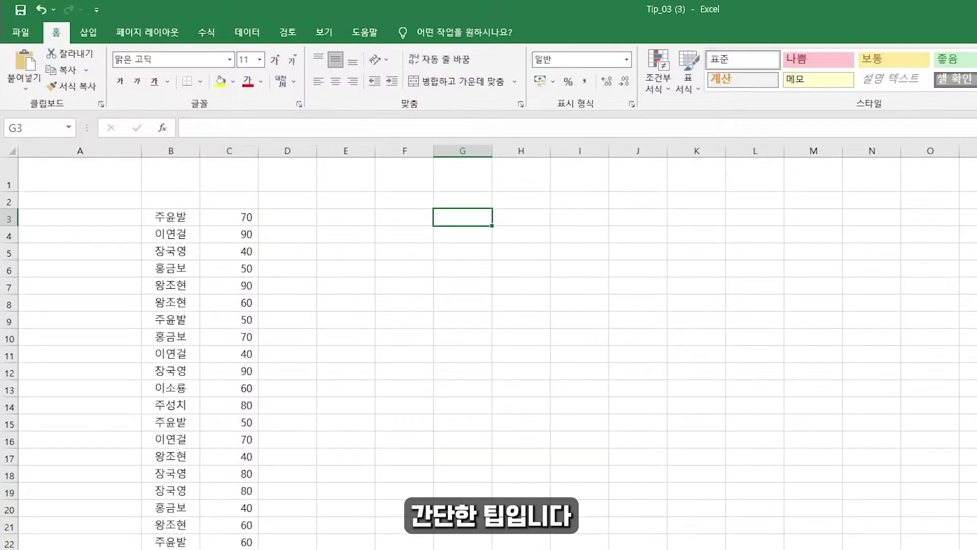
- Examine the names in column B and the numbers in column C on the 통합 sheet
left_click(598, 438)
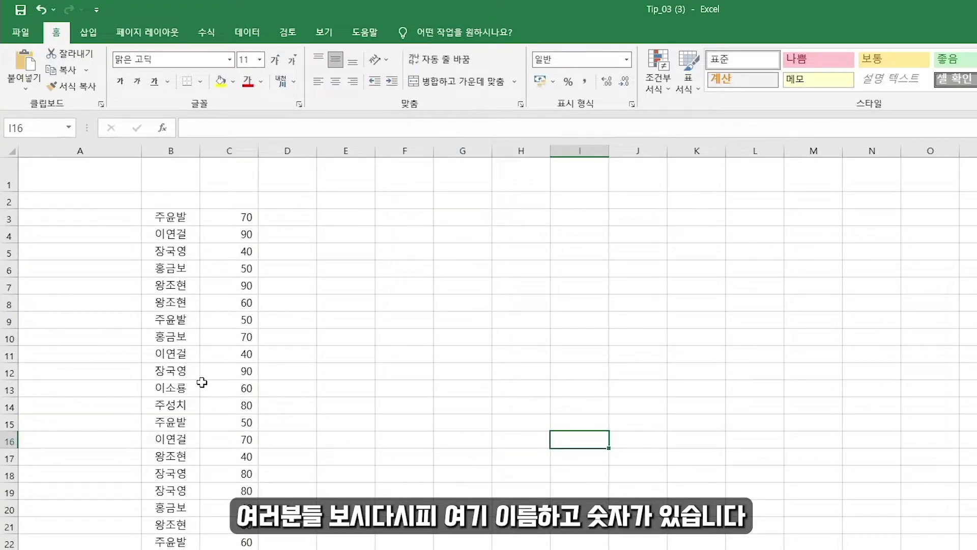
left_click(182, 151)
left_click(234, 226)
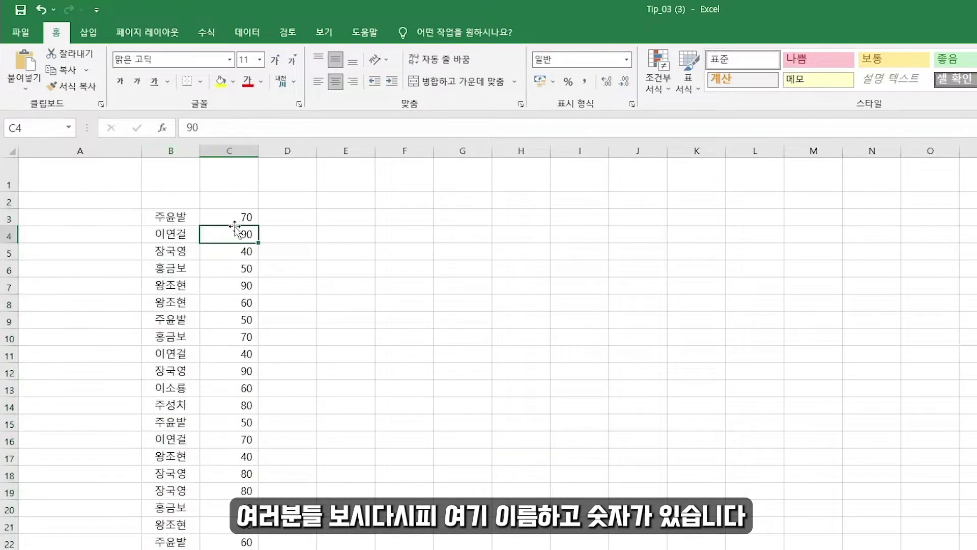
left_click(253, 214)
left_click(243, 387)
left_click(247, 439)
left_click(249, 506)
left_click(873, 440)
left_click(171, 152)
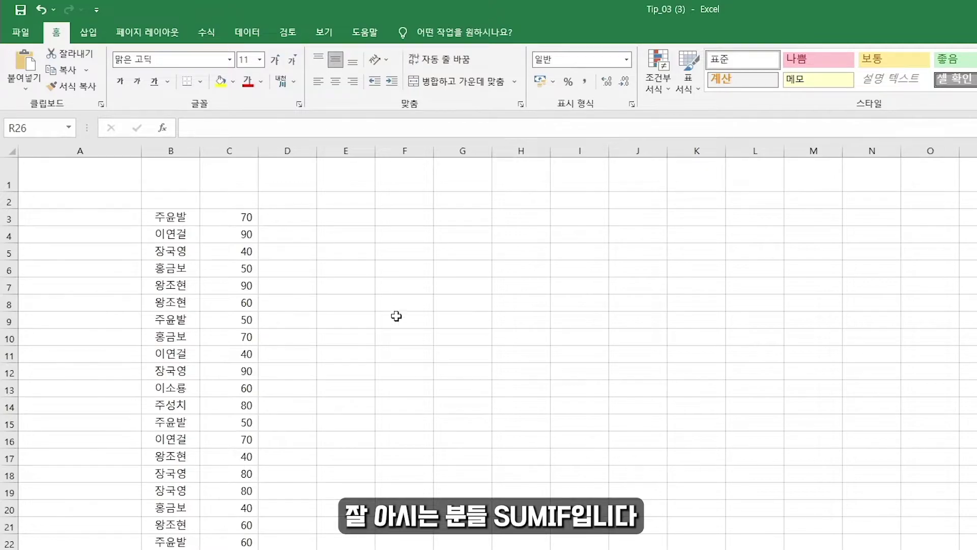
- Copy the first name from cell B3 into cell F3 as the lookup criterion
left_click(399, 223)
key("Left")
key("Left")
key("Left")
key("Left")
key("ctrl+c")
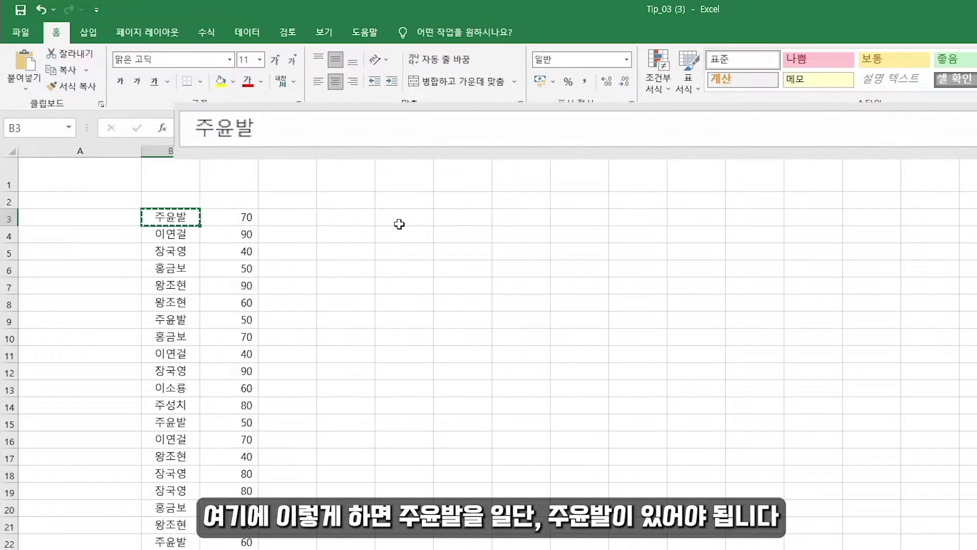
right_click(400, 222)
left_click(435, 309)
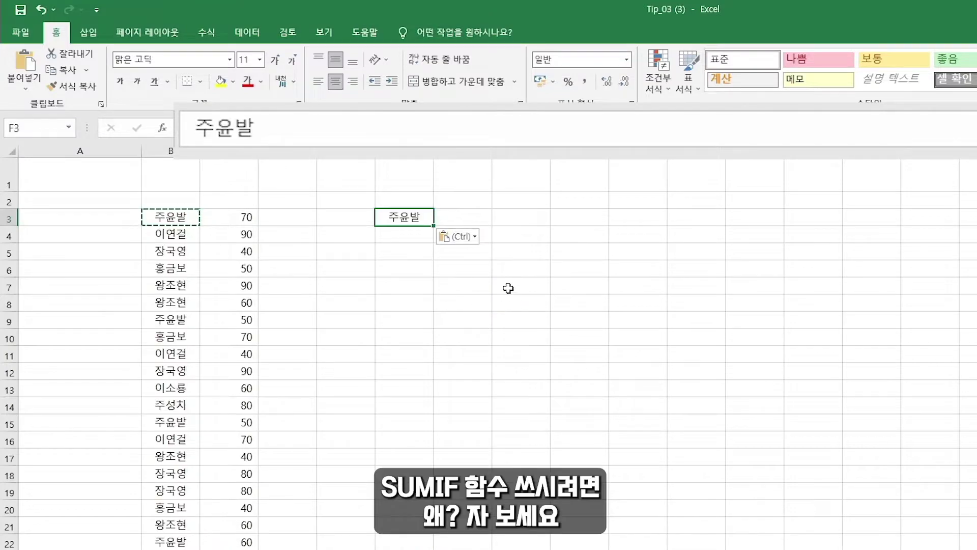
key("Escape")
- Enter =SUMIF(B:B,F3,C:C) in cell G3 to total the numbers for the name in F3
left_click(467, 225)
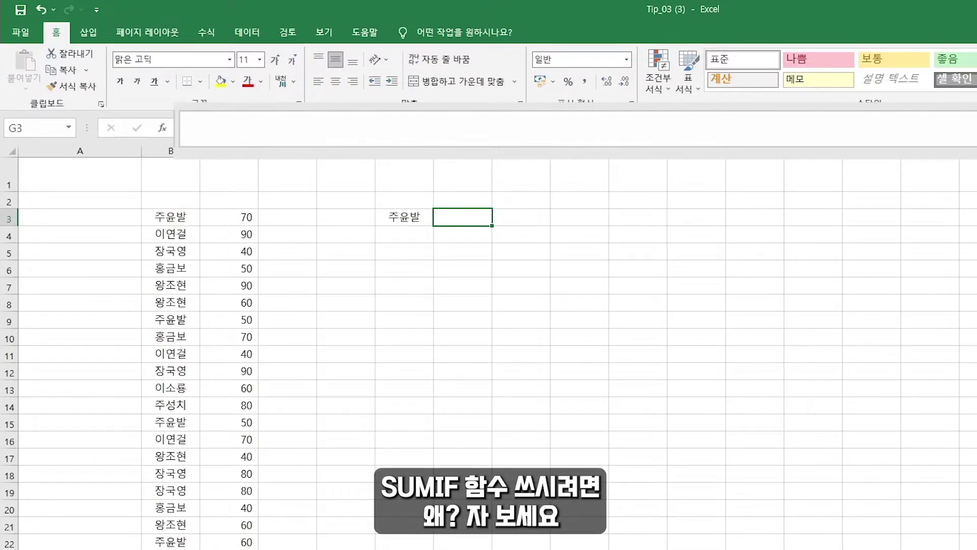
type("=sumif(")
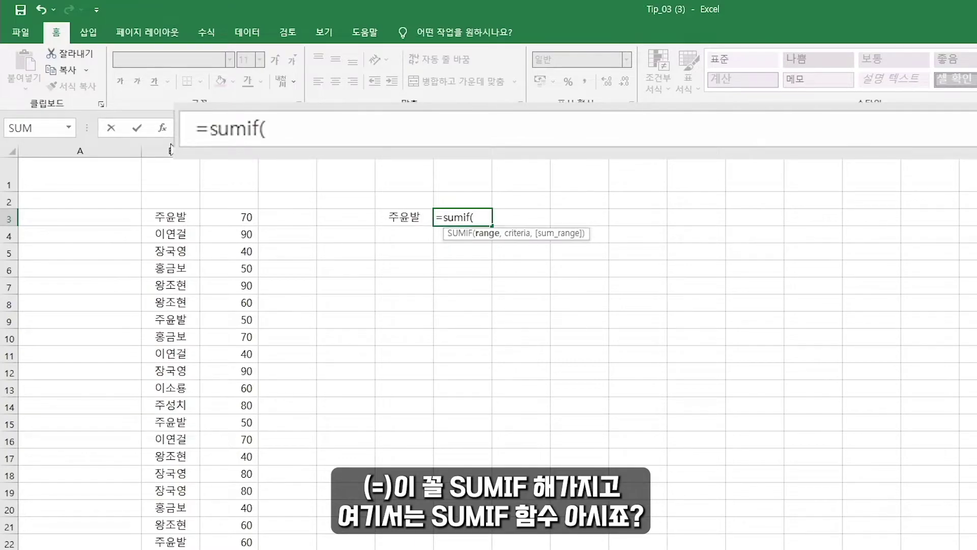
left_click(171, 151)
type(",")
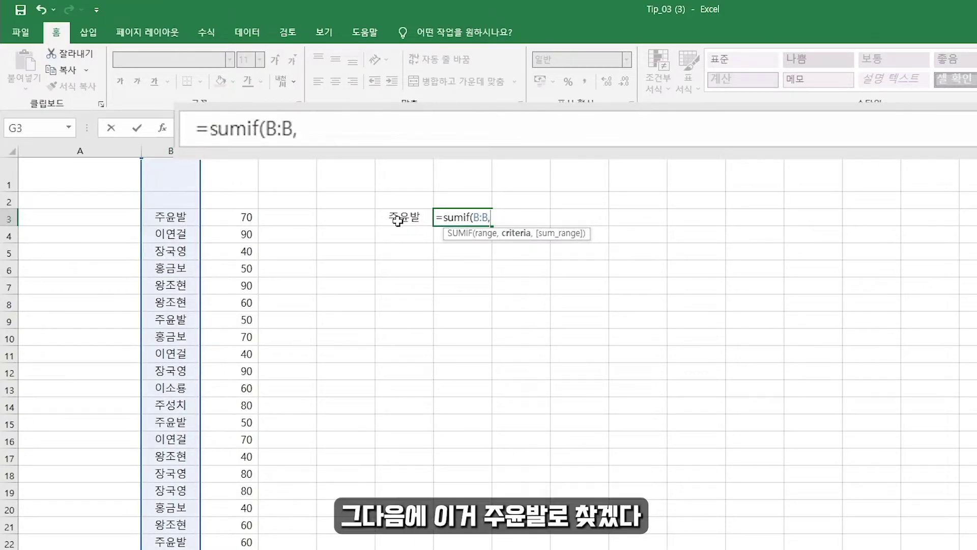
left_click(398, 220)
type(",")
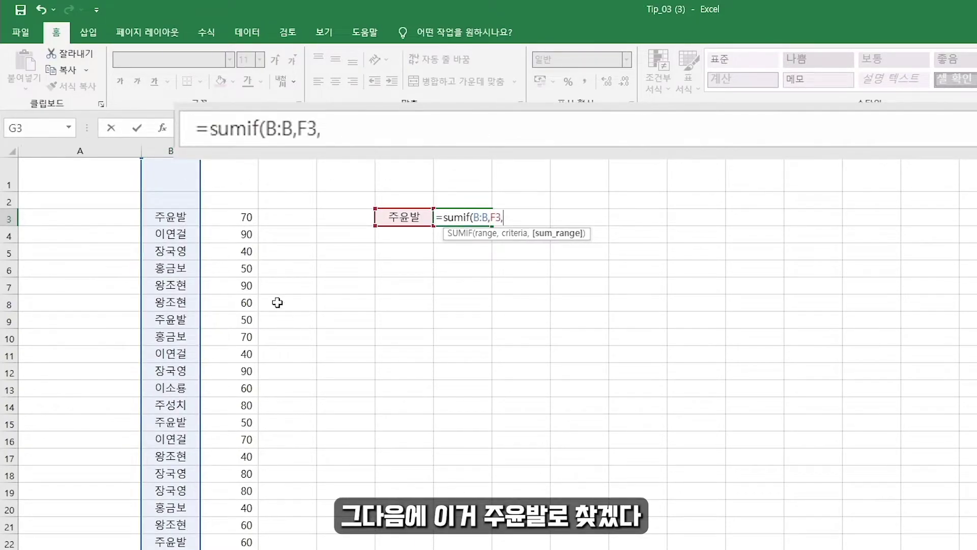
left_click(250, 169)
type(")")
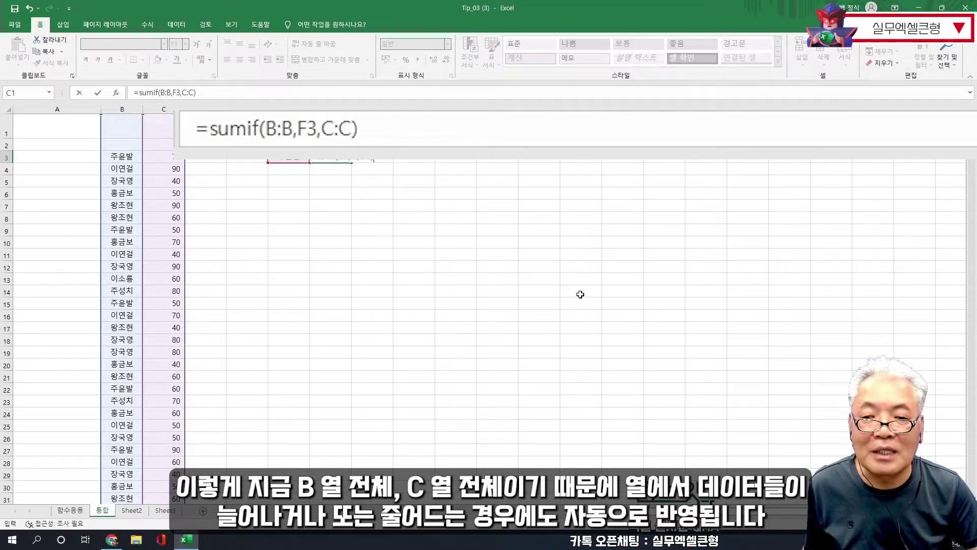
key("Return")
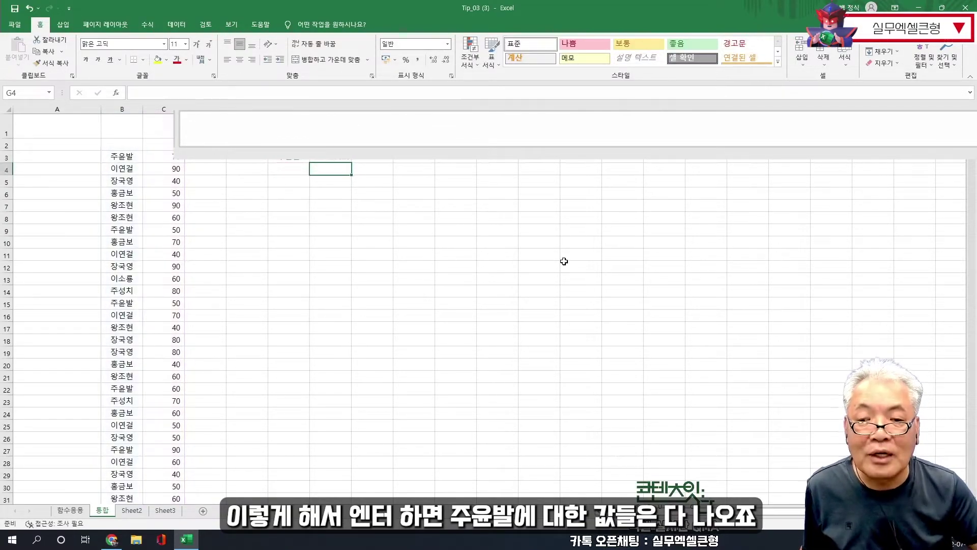
- Examine the criterion name in F3 and its repeated entries in column B
left_click(287, 159)
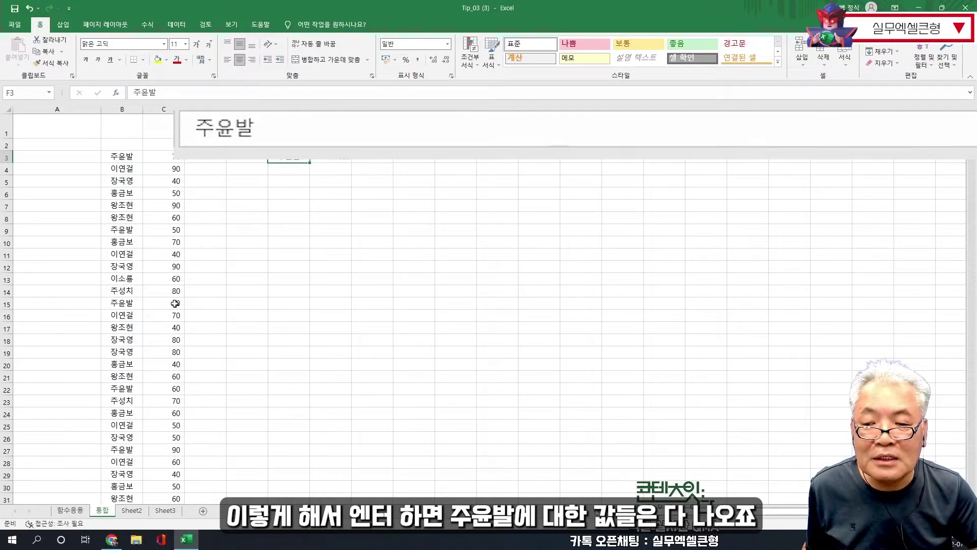
scroll(109, 284, "down", 5)
left_click(120, 278)
left_click(122, 315)
left_click(128, 350)
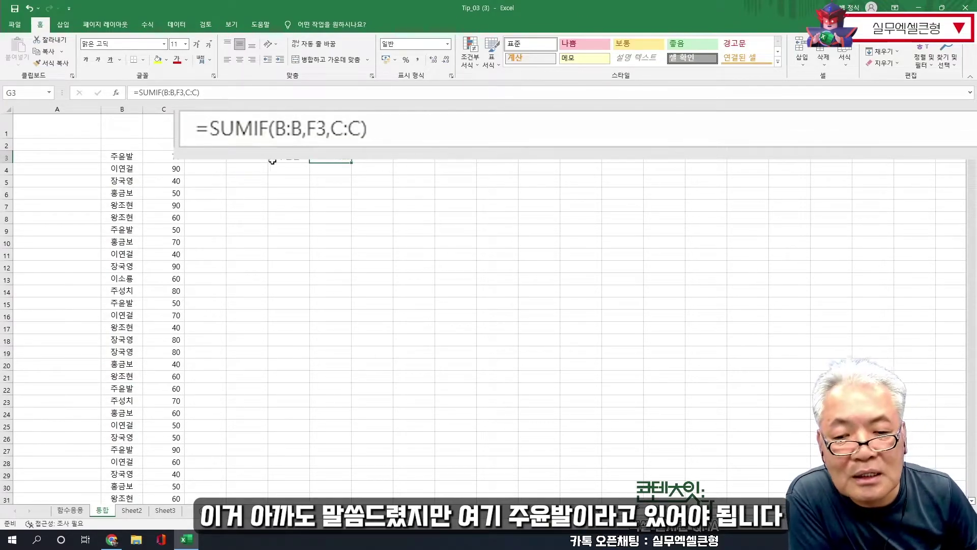
left_click(270, 161)
- Replace the F3 reference in cell G3's SUMIF formula with the criterion name written as quoted text
left_click(330, 161)
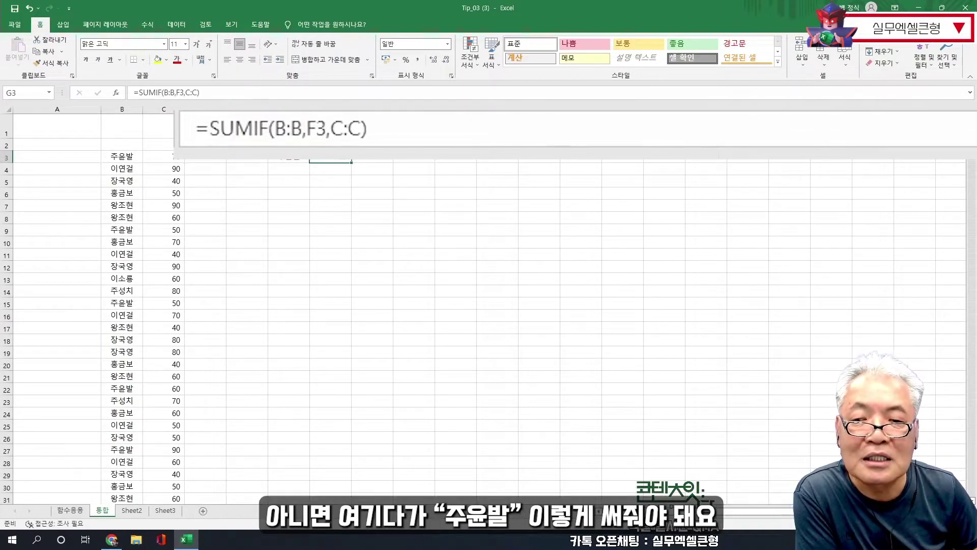
left_click(176, 92)
key("Delete")
key("Delete")
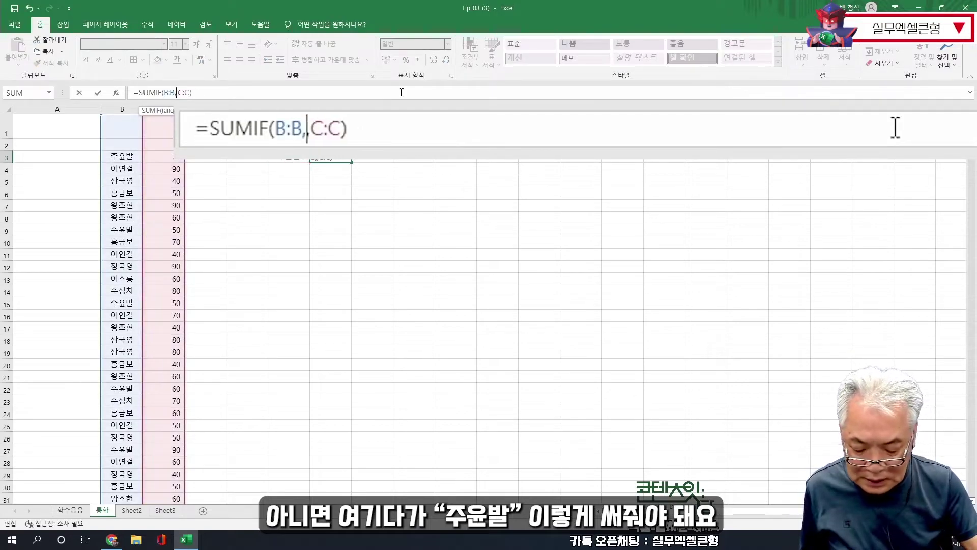
key("Return")
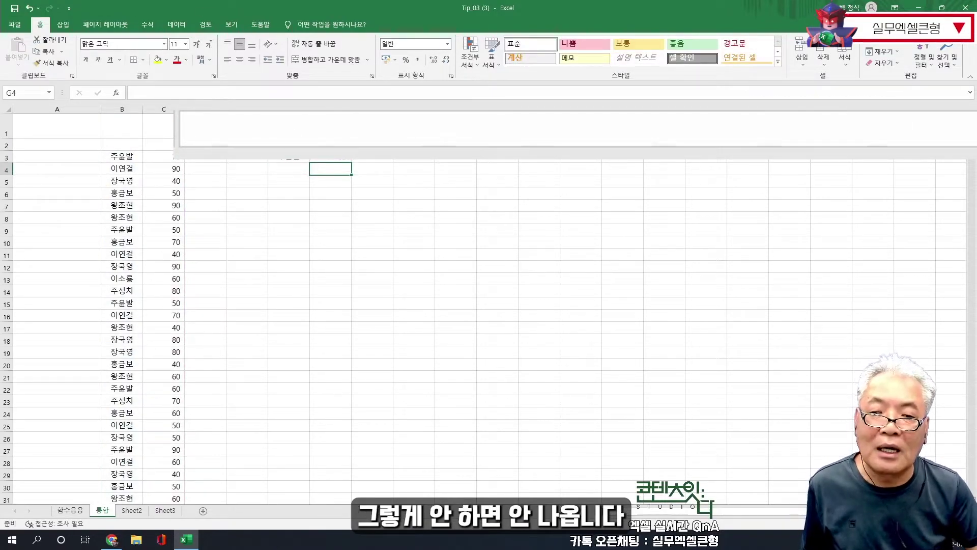
left_click(331, 161)
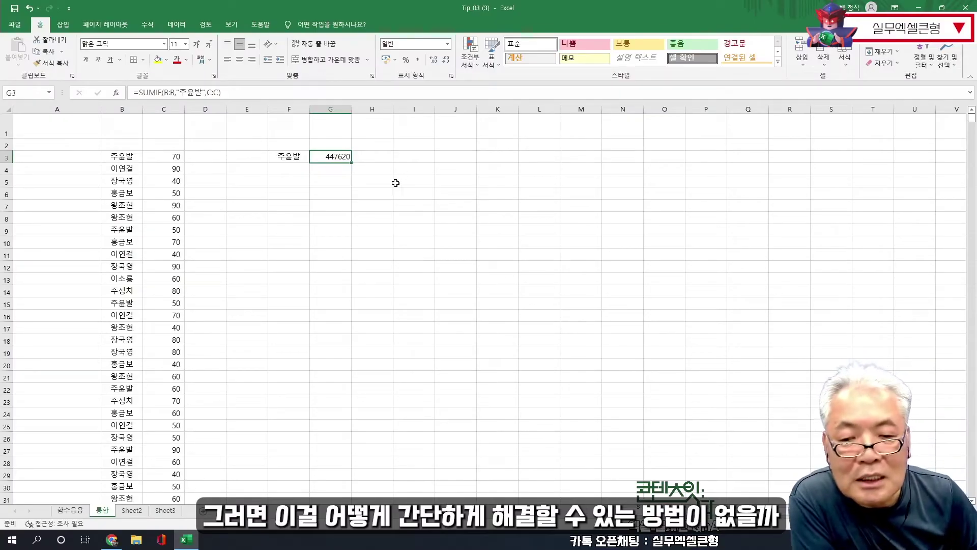
- Clear the contents of columns F and G
left_click_drag(290, 108, 337, 109)
key("Delete")
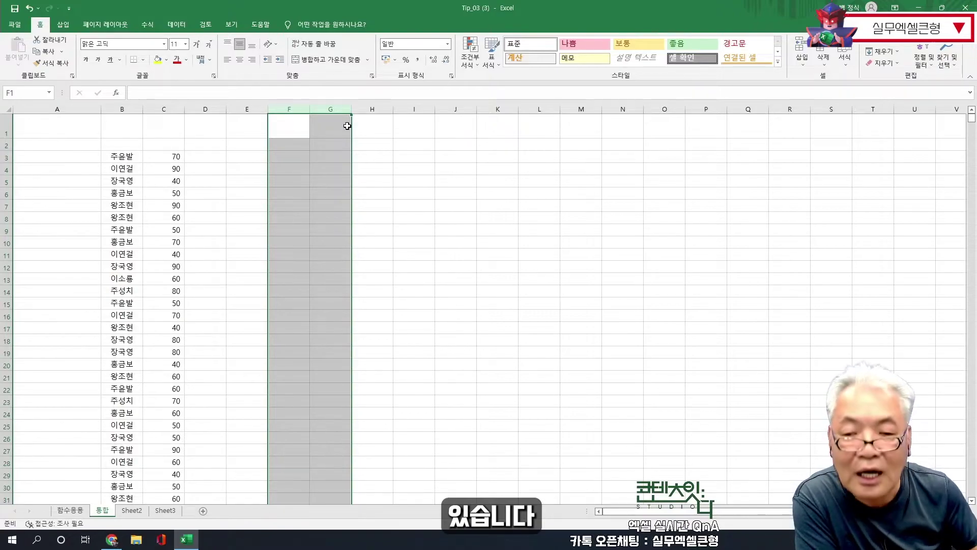
left_click(455, 255)
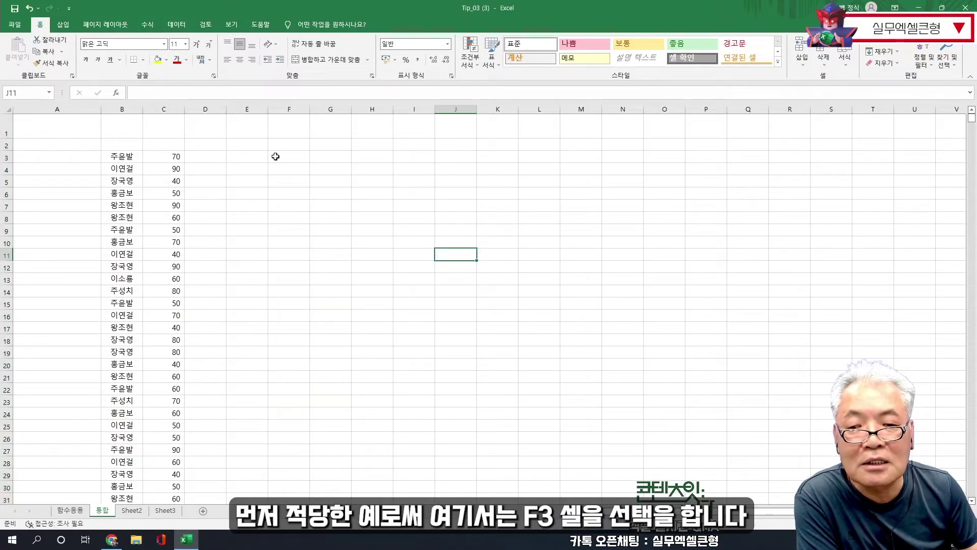
- Consolidate columns $B:$C into cell F3 using the 합계 (Sum) function with left-column labels
left_click(276, 156)
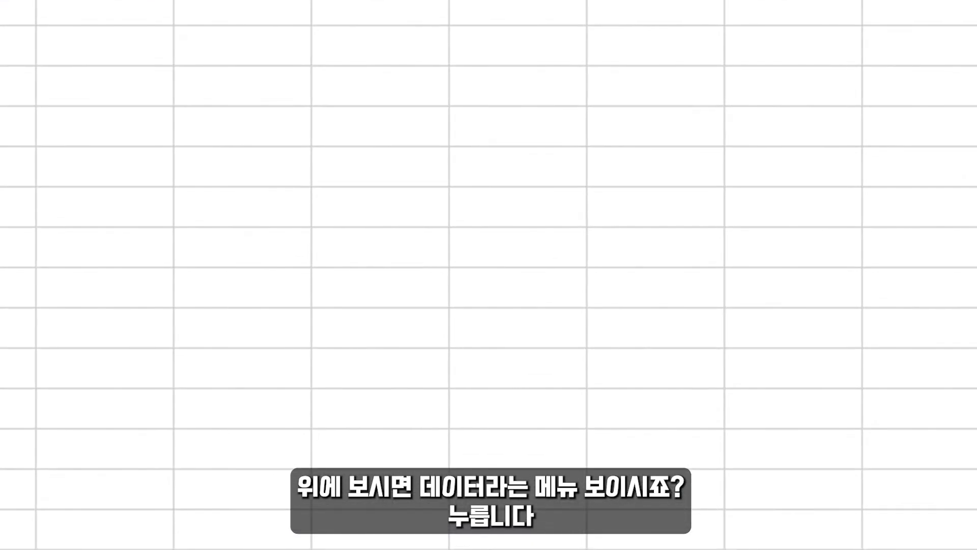
left_click(175, 26)
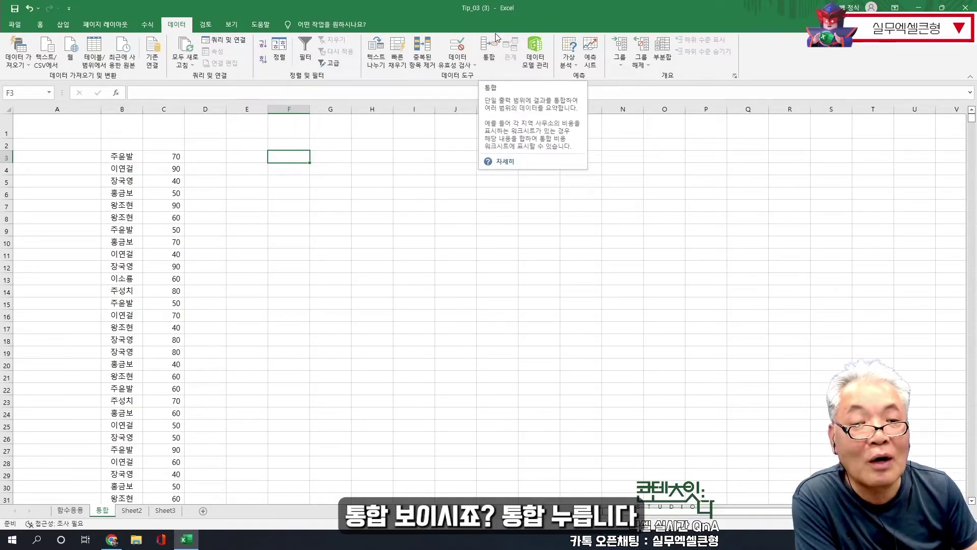
left_click(490, 61)
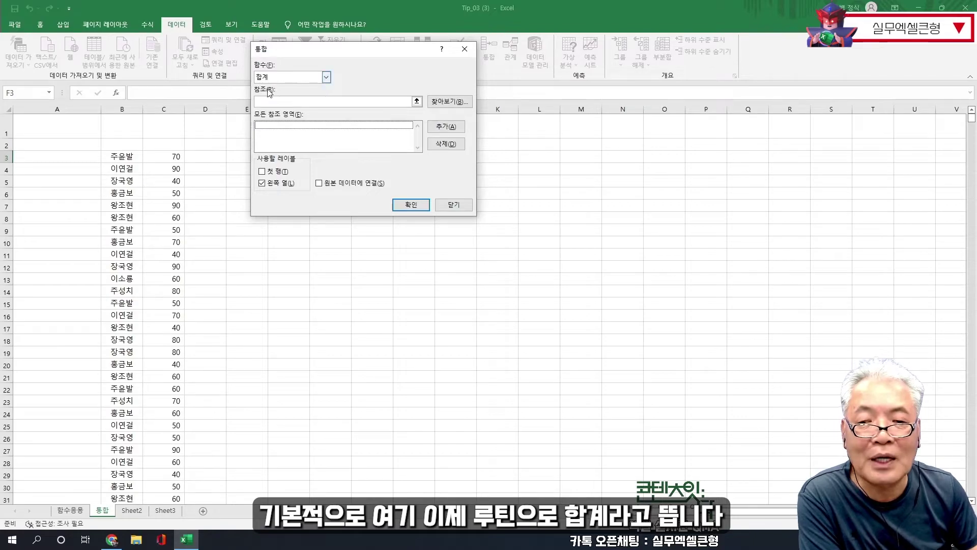
left_click(326, 77)
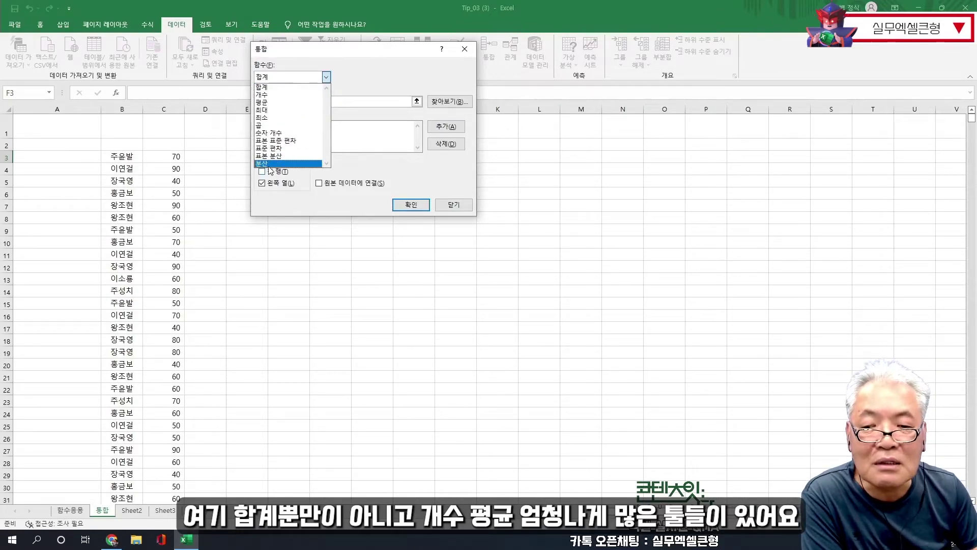
left_click(361, 102)
left_click_drag(122, 109, 163, 109)
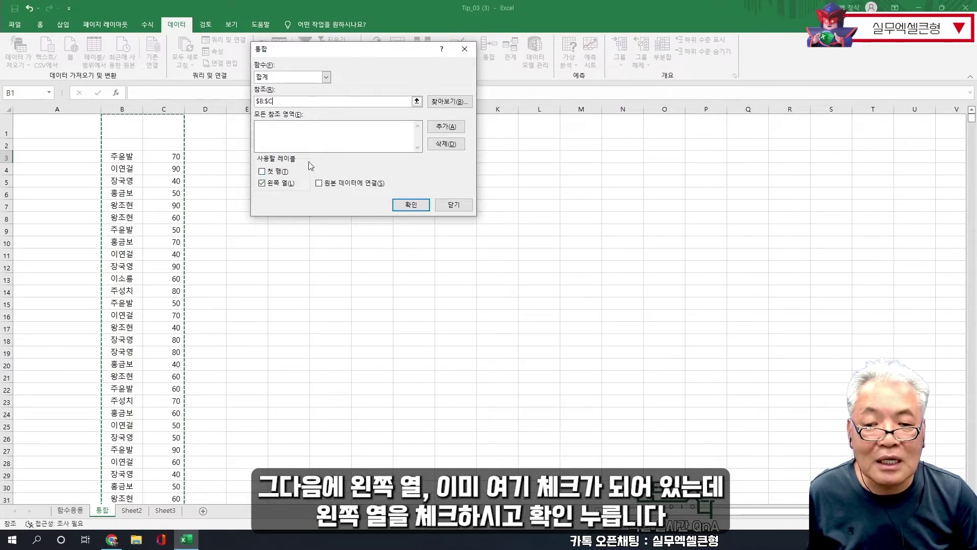
left_click(411, 204)
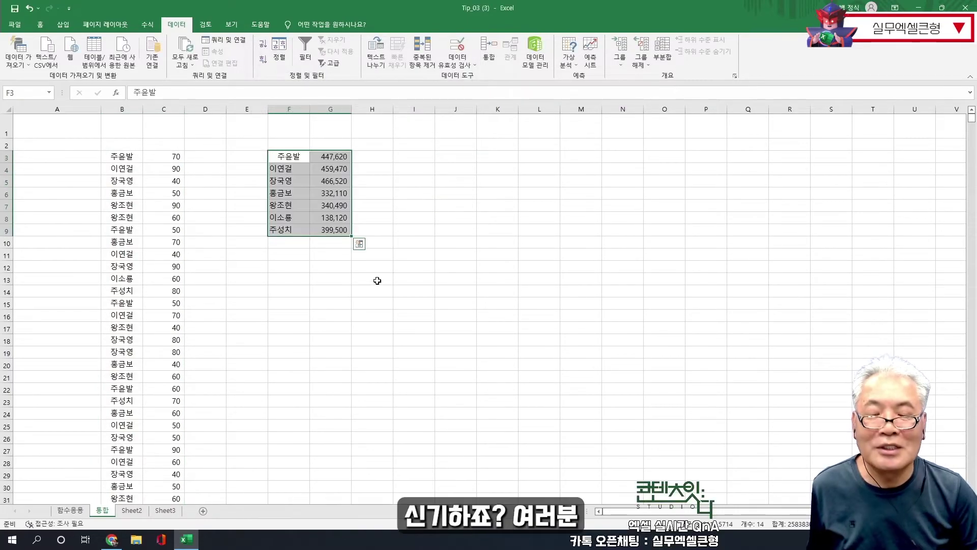
- Examine the consolidated names in F3:F9 and their totals in G3:G9
left_click(289, 156)
left_click(285, 169)
left_click(286, 181)
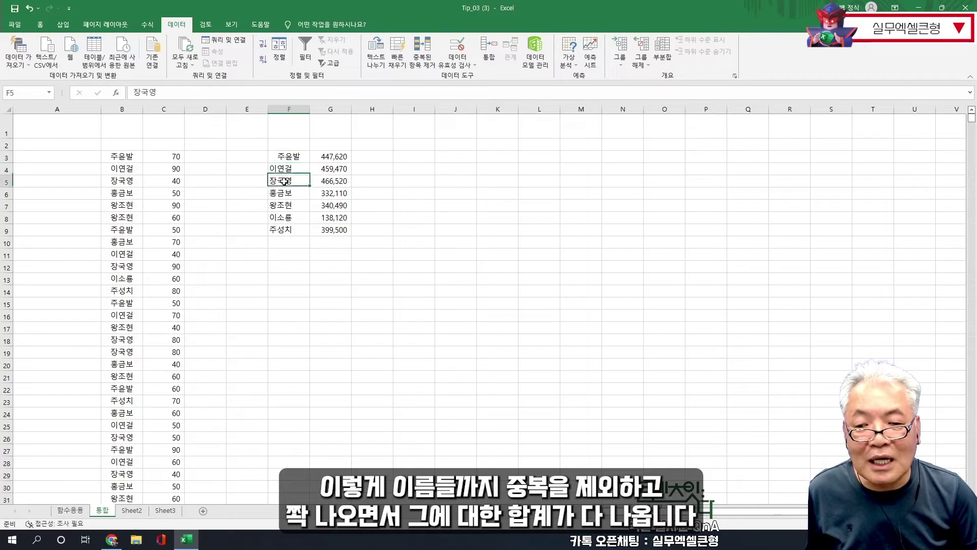
left_click(289, 231)
left_click_drag(288, 157, 279, 231)
left_click(335, 156)
left_click_drag(334, 156, 334, 229)
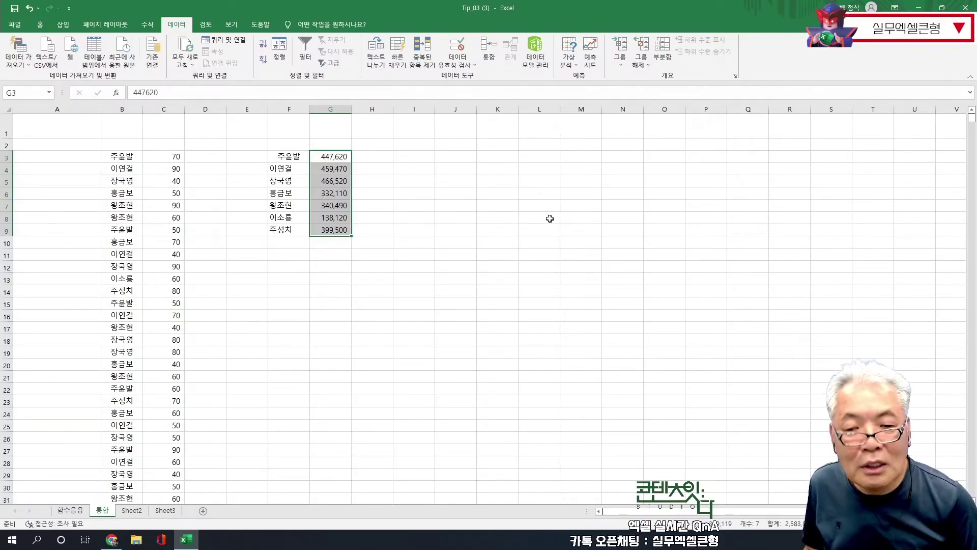
left_click(527, 233)
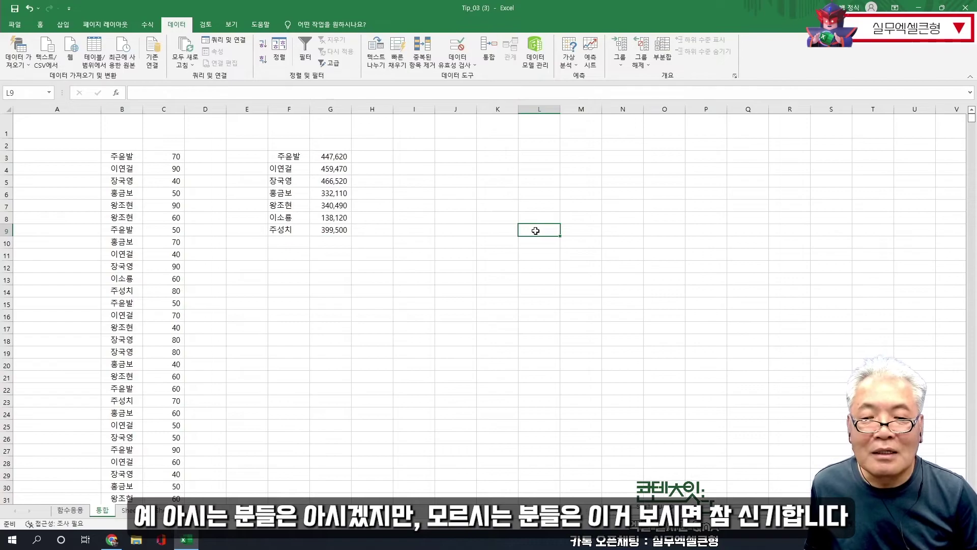